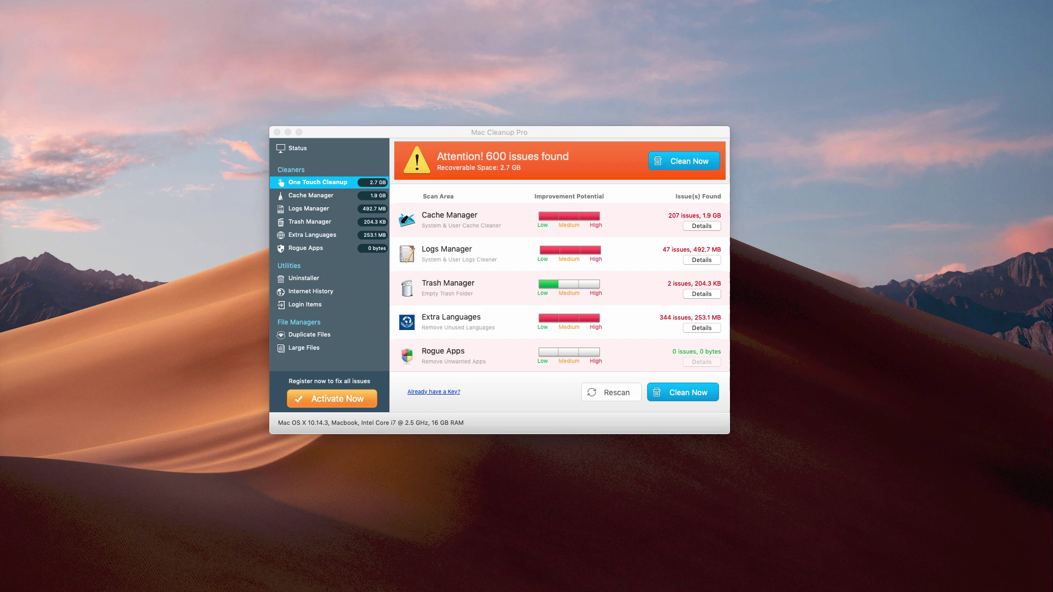
{"action": "left_click", "coordinate": [613, 401]}
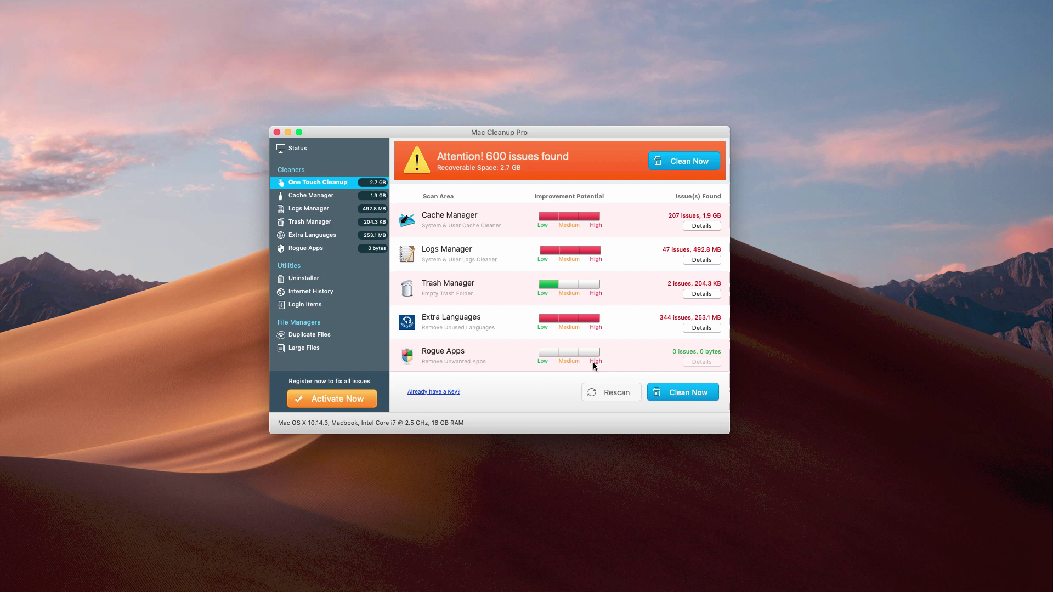
{"action": "left_click_drag", "start_coordinate": [535, 129], "coordinate": [535, 123]}
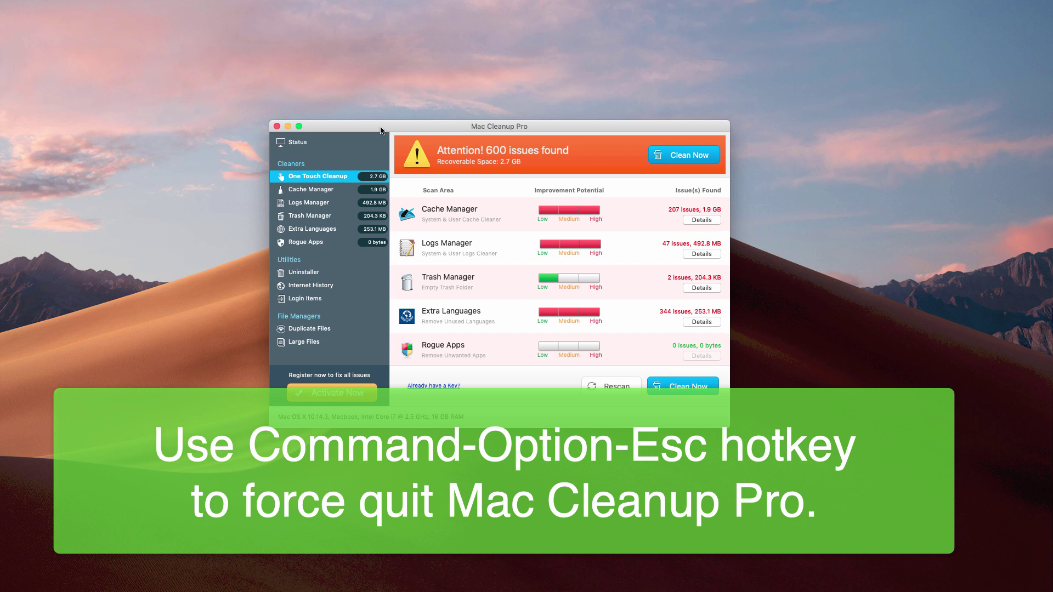
Force quit Mac Cleanup Pro from the Force Quit Applications window, confirming the prompt.
{"action": "key", "text": "ctrl+alt+Escape"}
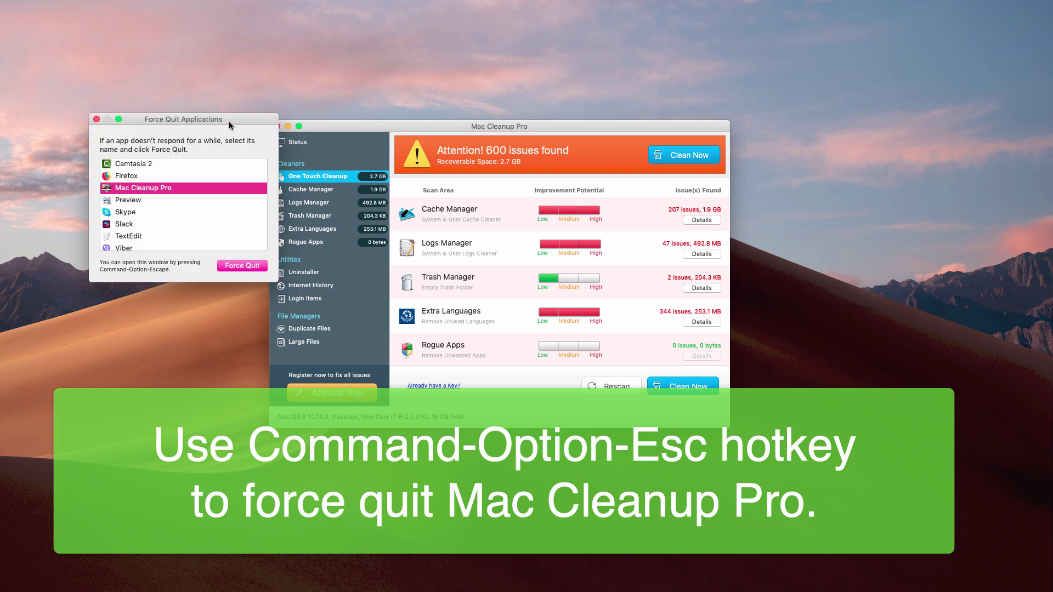
{"action": "left_click_drag", "start_coordinate": [229, 121], "coordinate": [186, 136]}
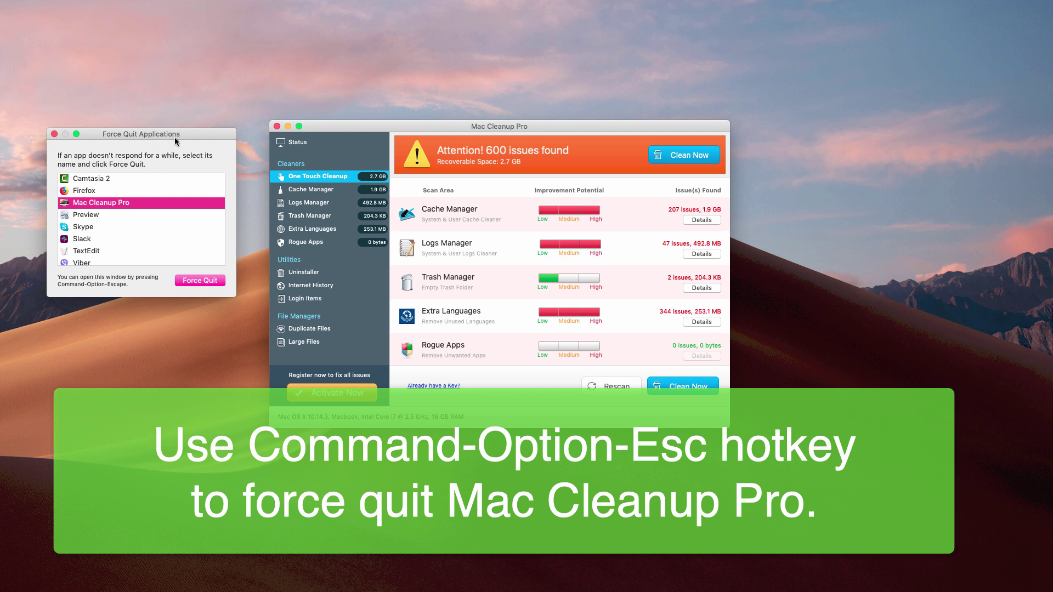
{"action": "left_click_drag", "start_coordinate": [175, 138], "coordinate": [178, 137]}
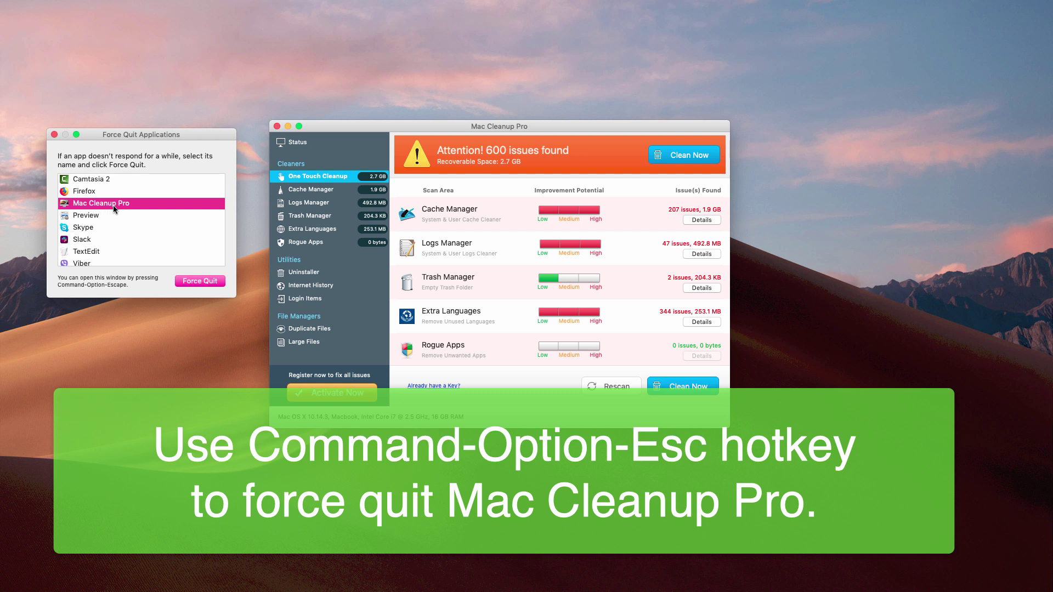
{"action": "scroll", "coordinate": [107, 205], "scroll_direction": "down", "scroll_amount": 1}
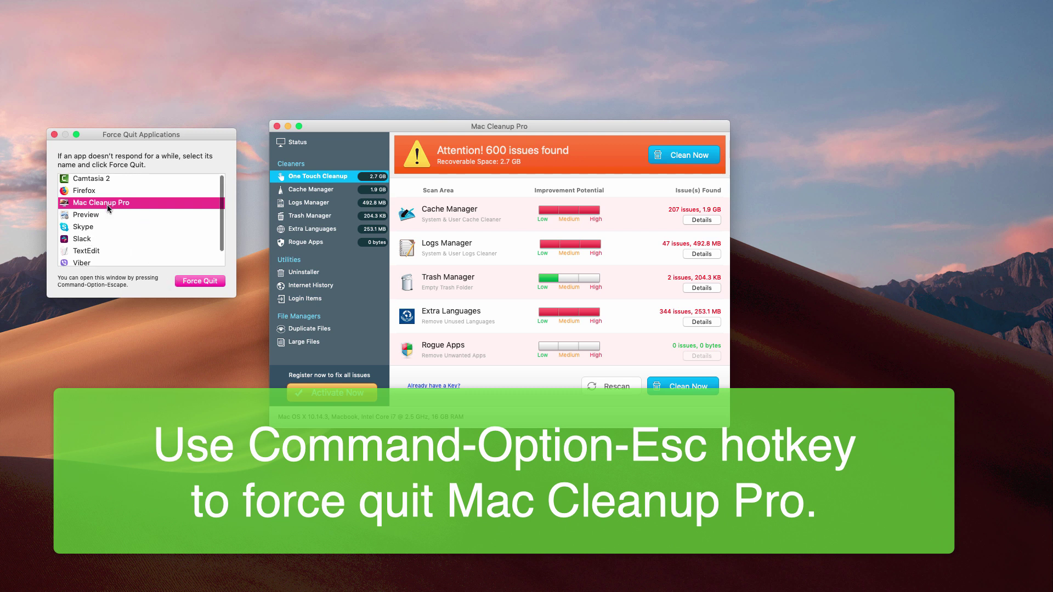
{"action": "left_click", "coordinate": [197, 283]}
{"action": "left_click", "coordinate": [221, 201]}
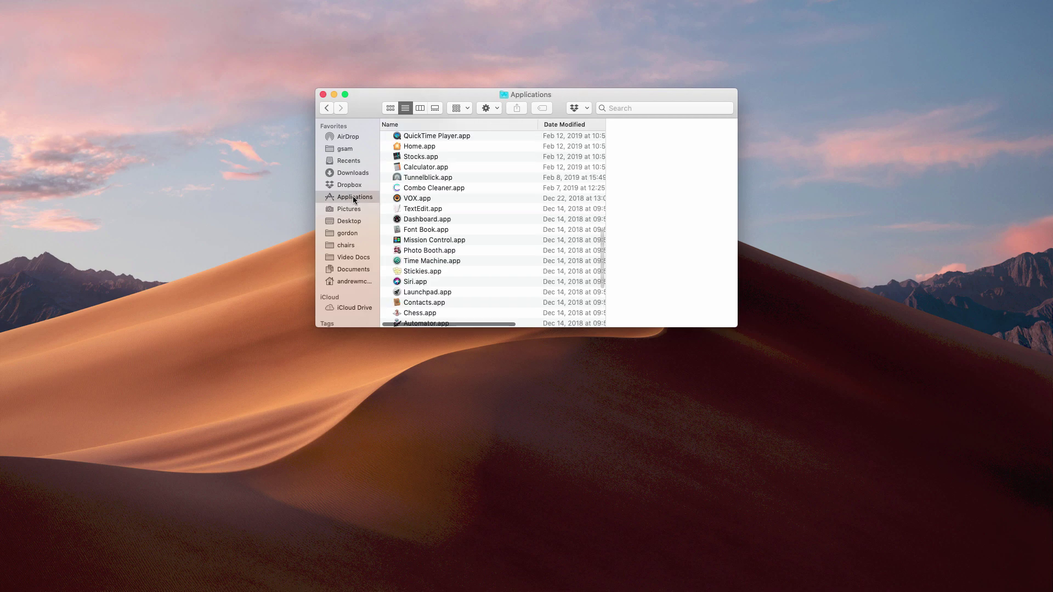
{"action": "scroll", "coordinate": [465, 217], "scroll_direction": "up", "scroll_amount": 2}
{"action": "scroll", "coordinate": [465, 217], "scroll_direction": "up", "scroll_amount": 5}
{"action": "scroll", "coordinate": [465, 218], "scroll_direction": "up", "scroll_amount": 5}
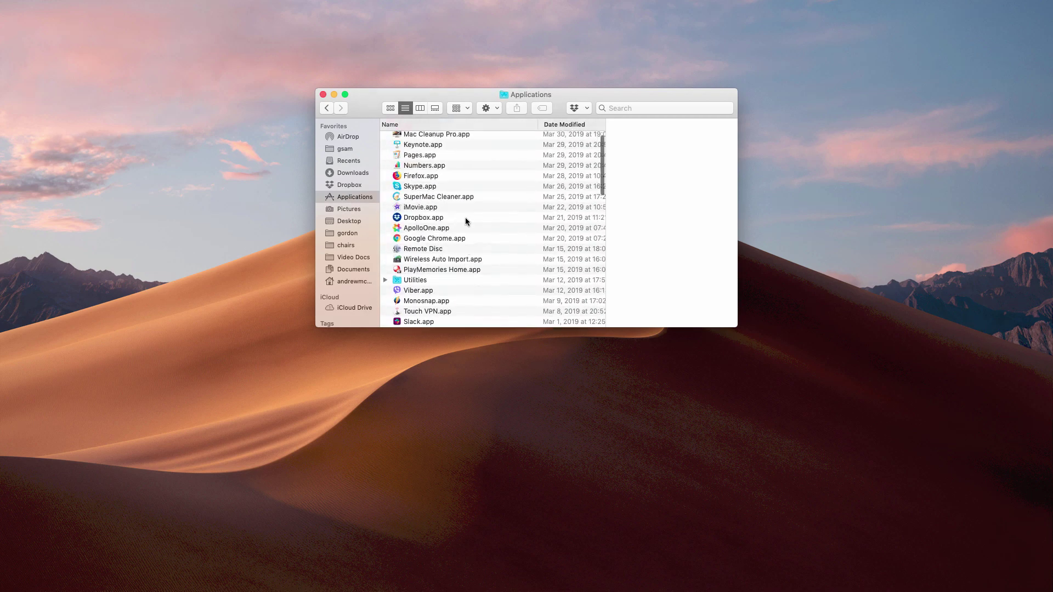
Send Mac Cleanup Pro.app from Applications to the Trash, then empty the Trash.
{"action": "left_click", "coordinate": [419, 147]}
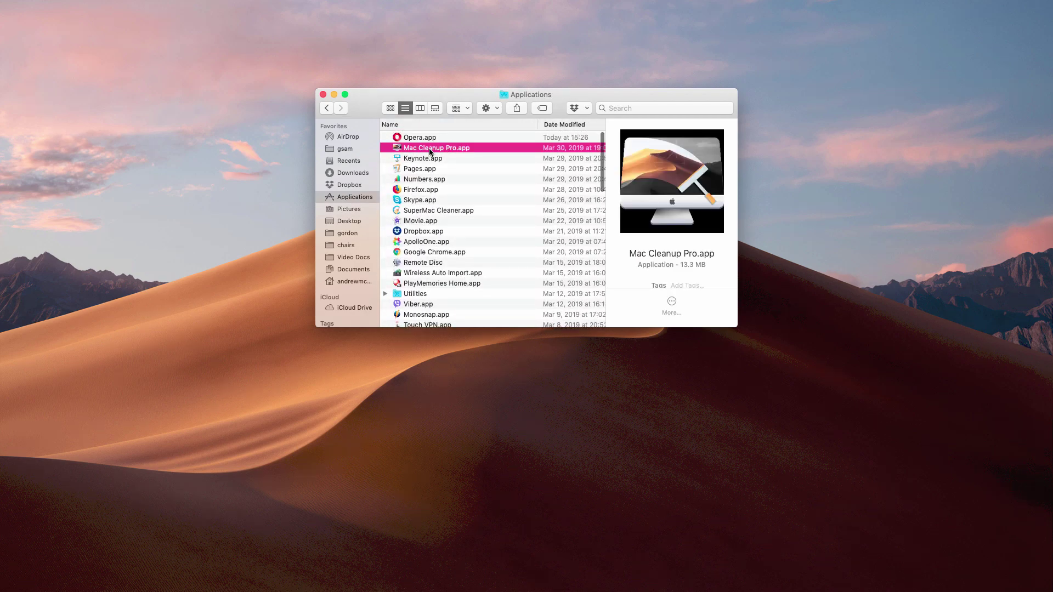
{"action": "scroll", "coordinate": [436, 150], "scroll_direction": "left", "scroll_amount": 1}
{"action": "right_click", "coordinate": [445, 148]}
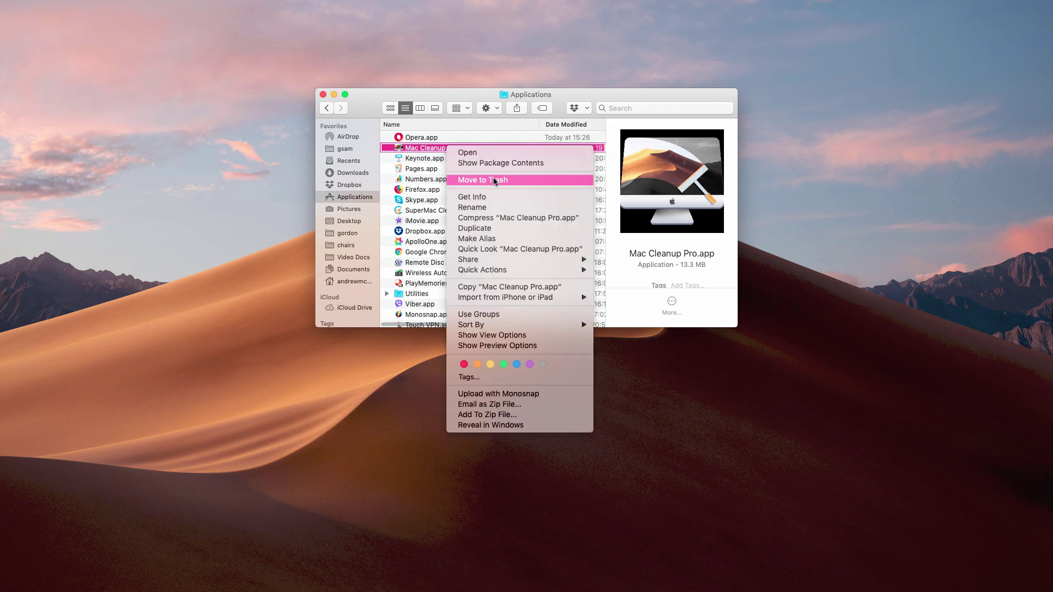
{"action": "left_click", "coordinate": [492, 175]}
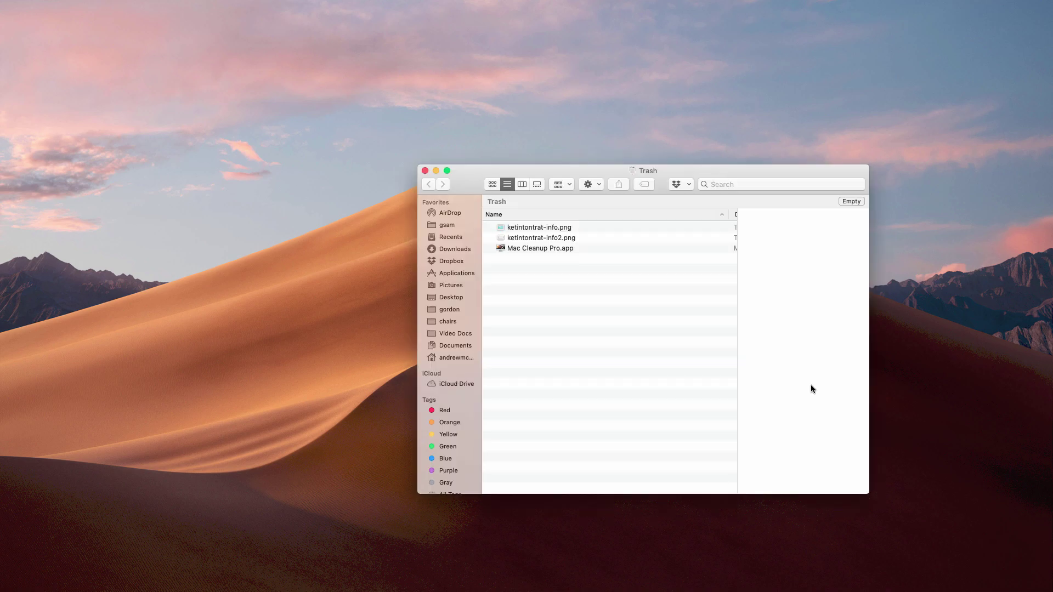
{"action": "right_click", "coordinate": [544, 333]}
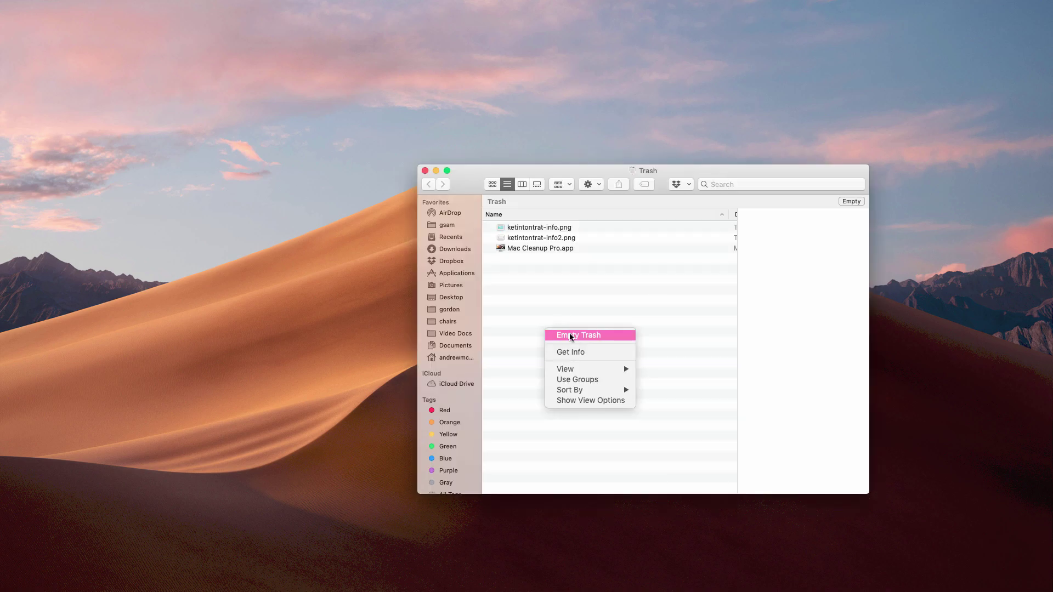
{"action": "left_click", "coordinate": [585, 335]}
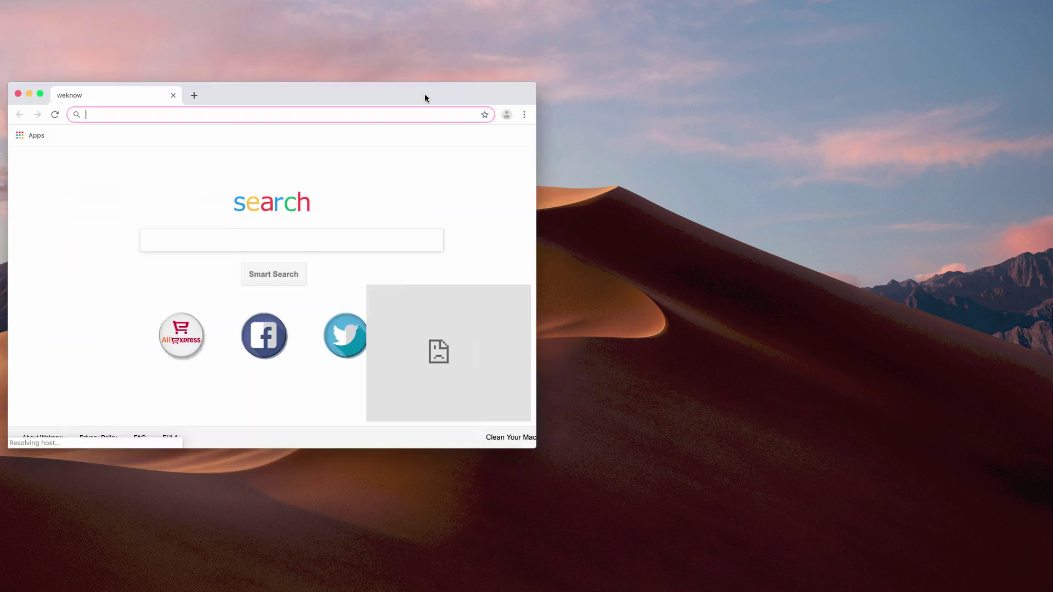
{"action": "type", "text": "com"}
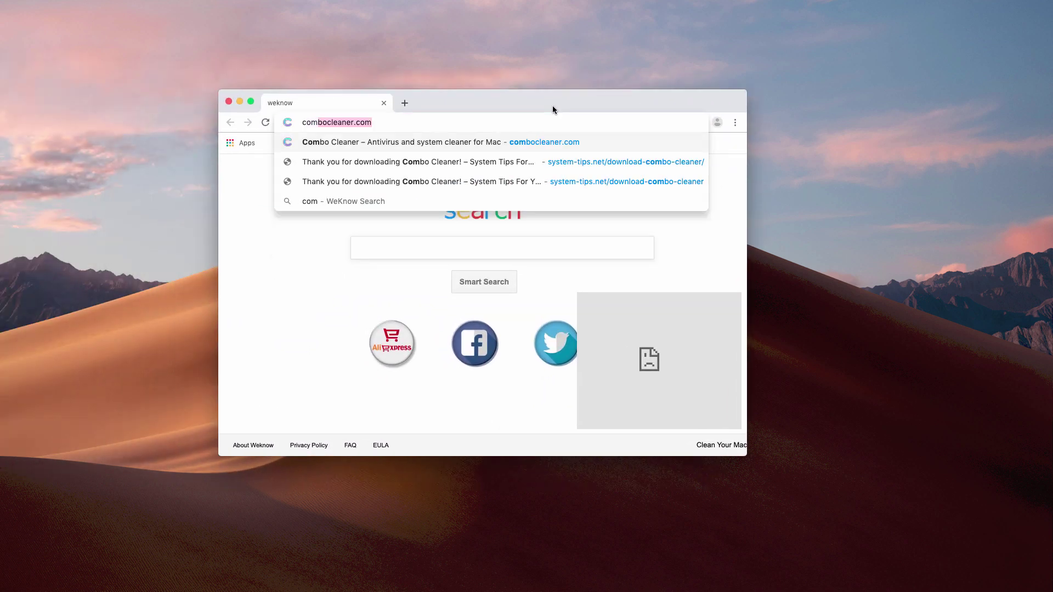
{"action": "type", "text": "bocleaner.com"}
Load combocleaner.com, download the Combo Cleaner installer, and open combocleaner.dmg.
{"action": "key", "text": "Return"}
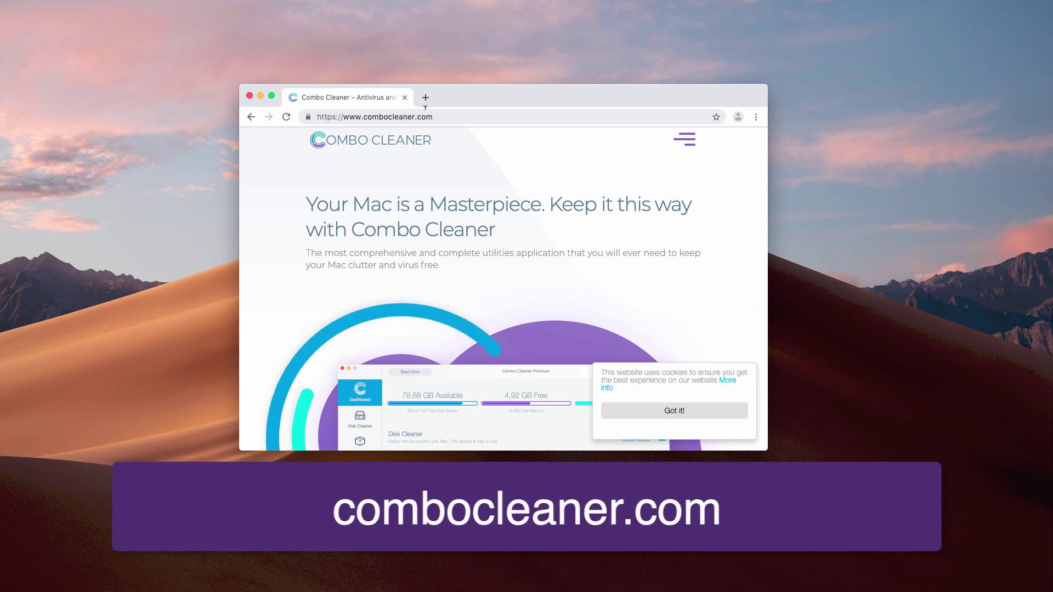
{"action": "scroll", "coordinate": [727, 333], "scroll_direction": "down", "scroll_amount": 5}
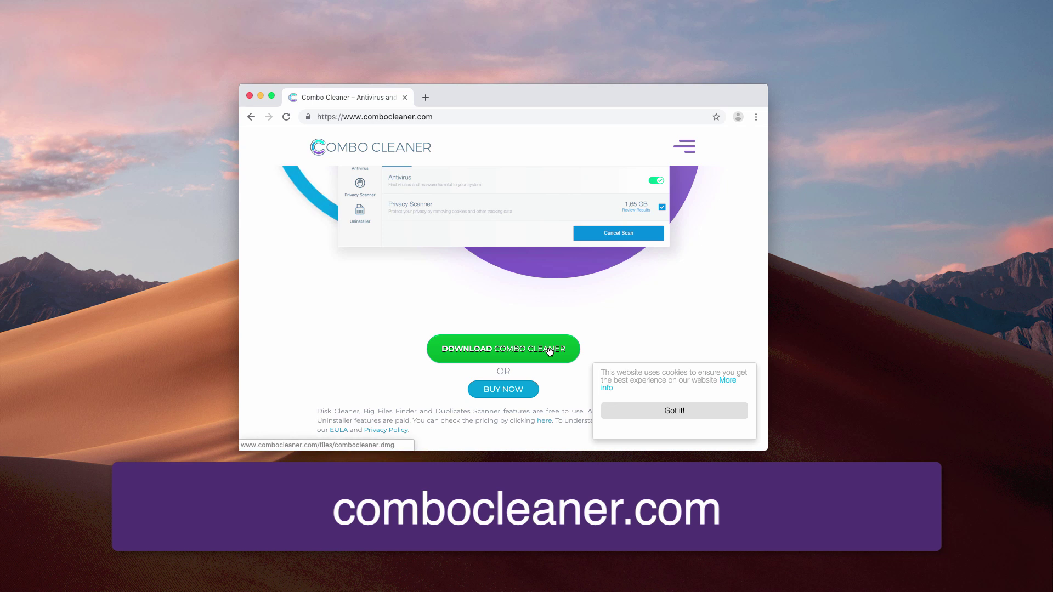
{"action": "left_click", "coordinate": [551, 352]}
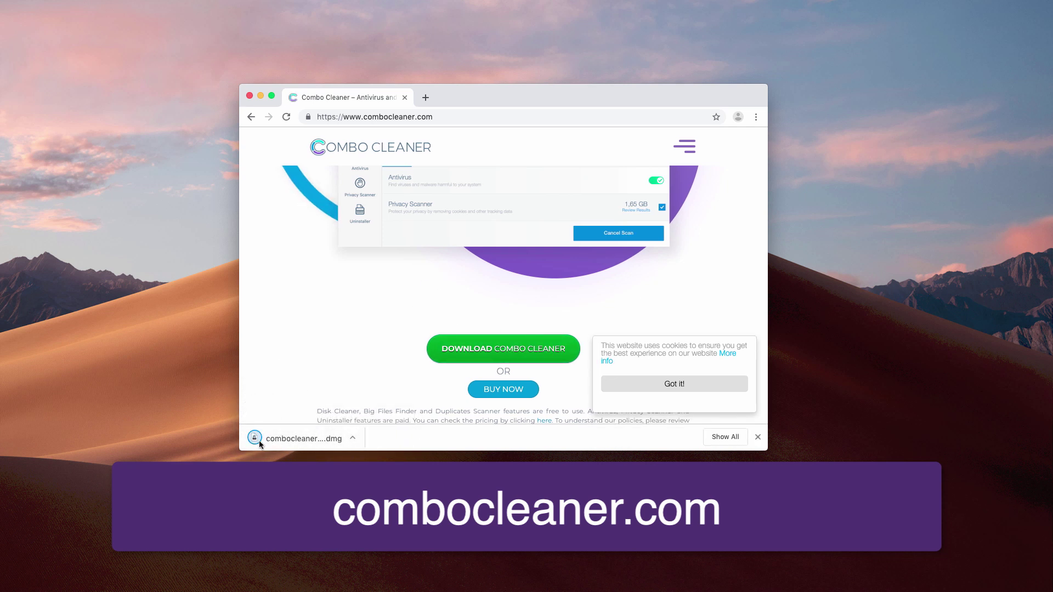
{"action": "left_click", "coordinate": [262, 439]}
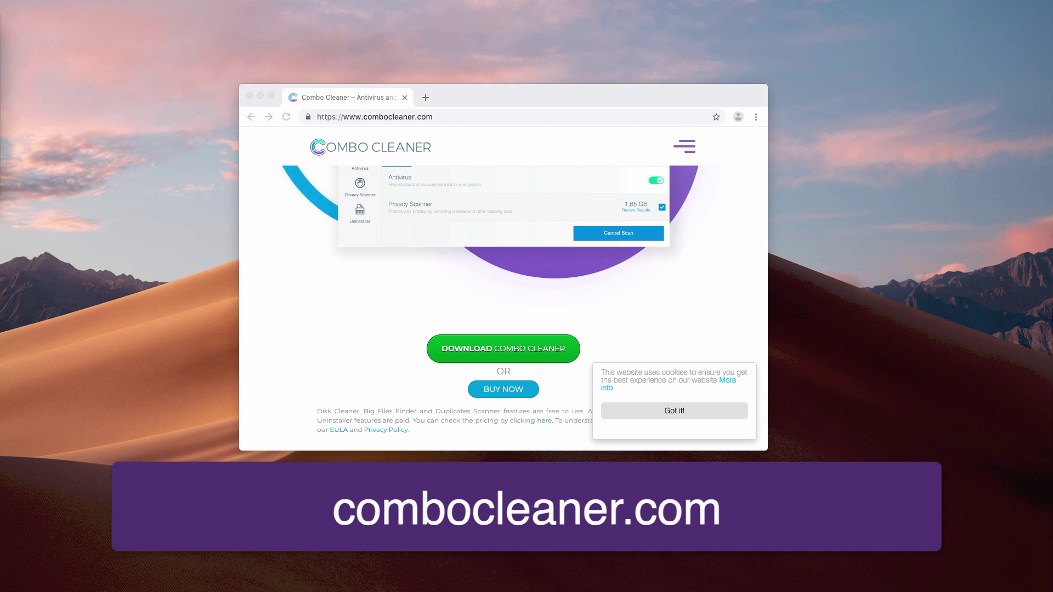
Copy Combo Cleaner into the Applications folder and close the installer window.
{"action": "left_click", "coordinate": [600, 289]}
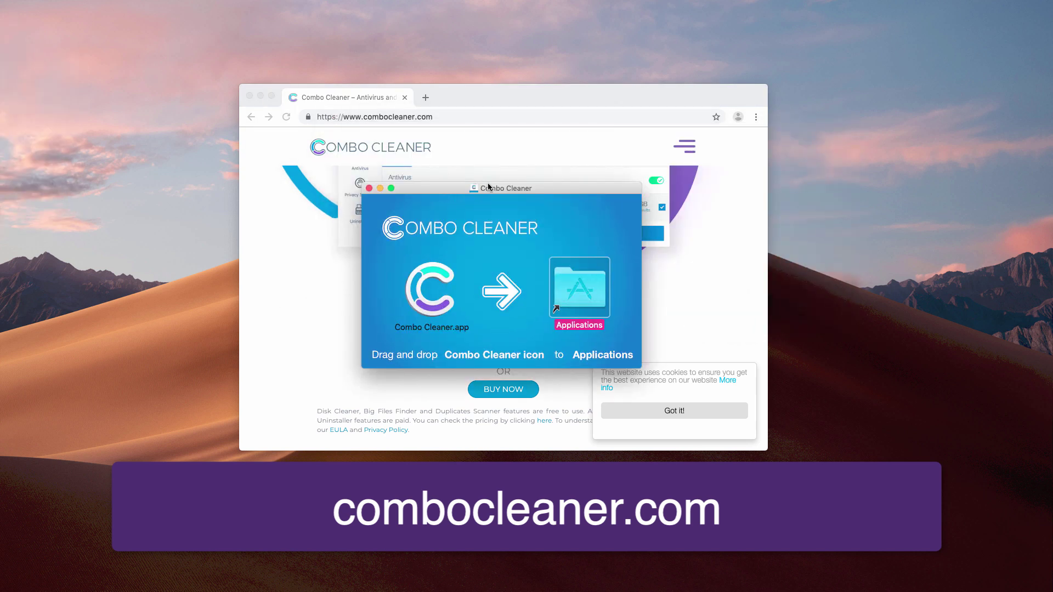
{"action": "left_click", "coordinate": [371, 190]}
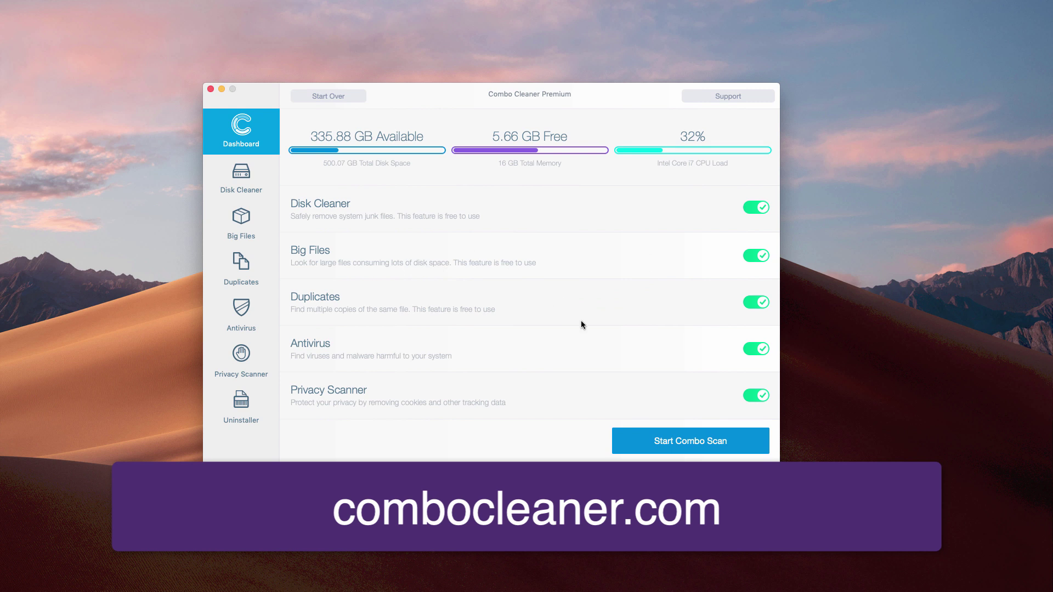
Start a Combo Scan from the Combo Cleaner dashboard.
{"action": "left_click", "coordinate": [683, 446]}
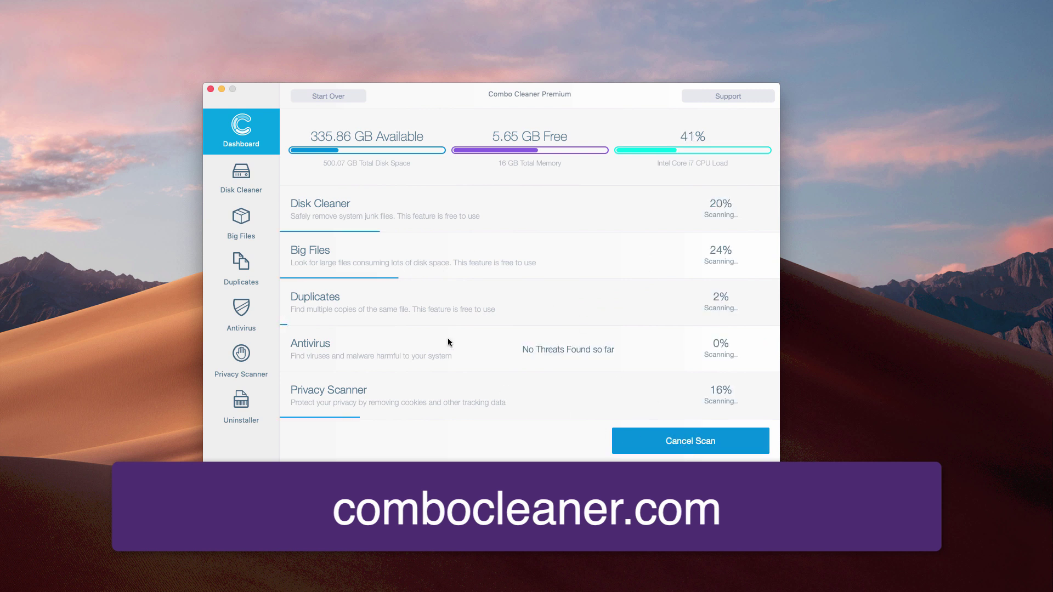